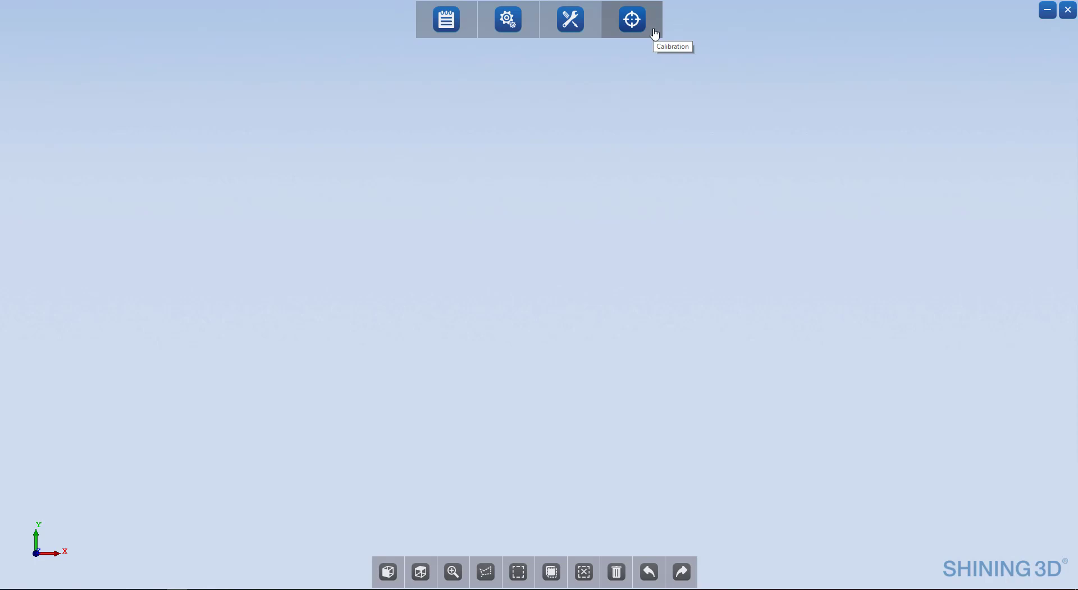
Step: Open the scanner's general settings to review the language, operation mode and scan options, and close them
click(520, 25)
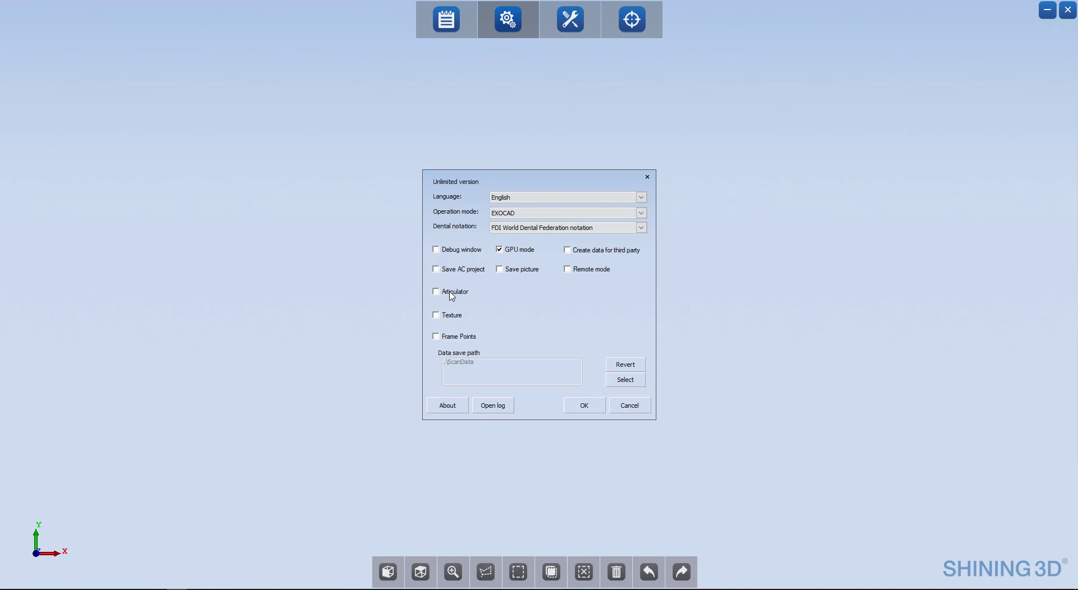
click(584, 406)
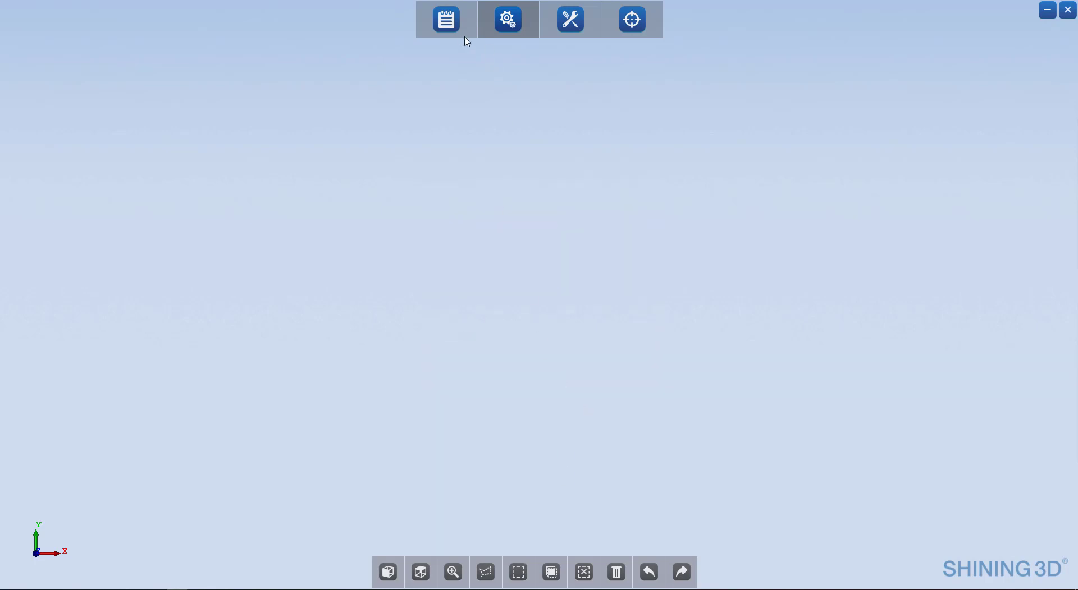
Step: Open the order form, assign an anatomic crown to tooth 5 and save the order
click(452, 25)
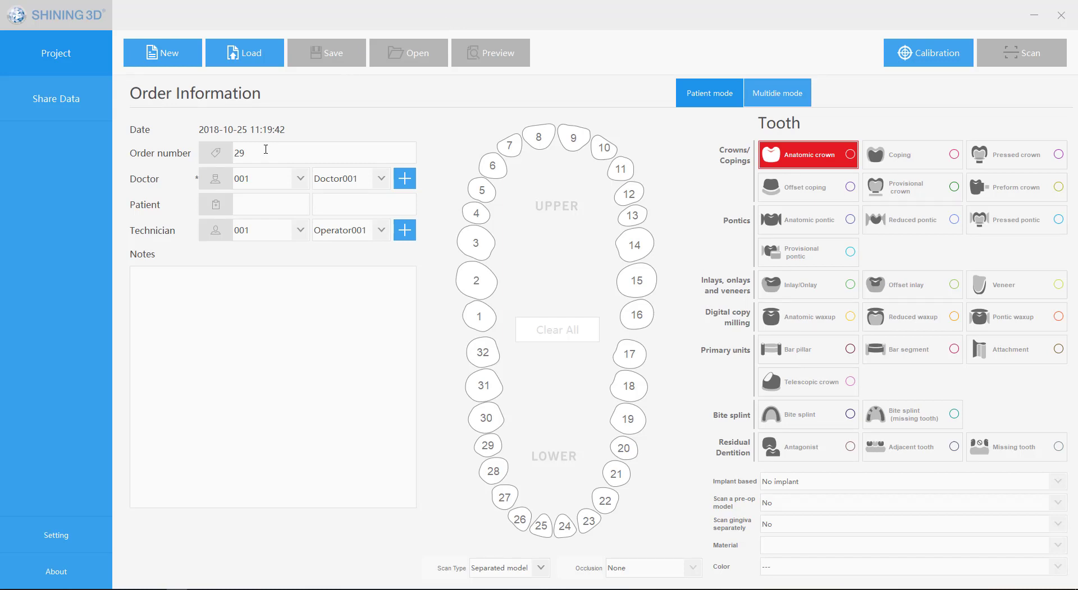
click(259, 205)
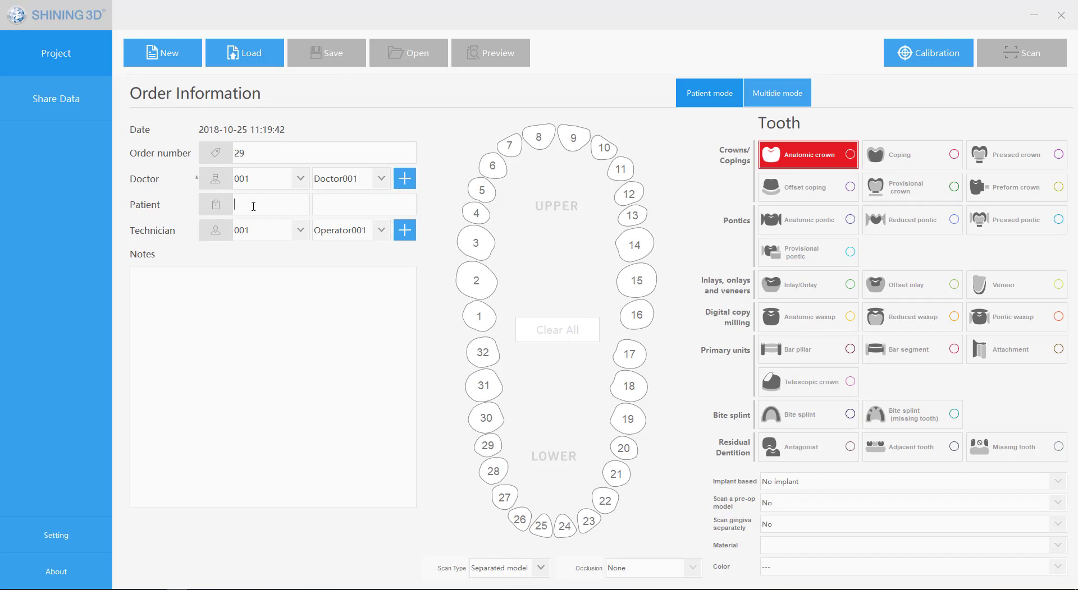
click(261, 155)
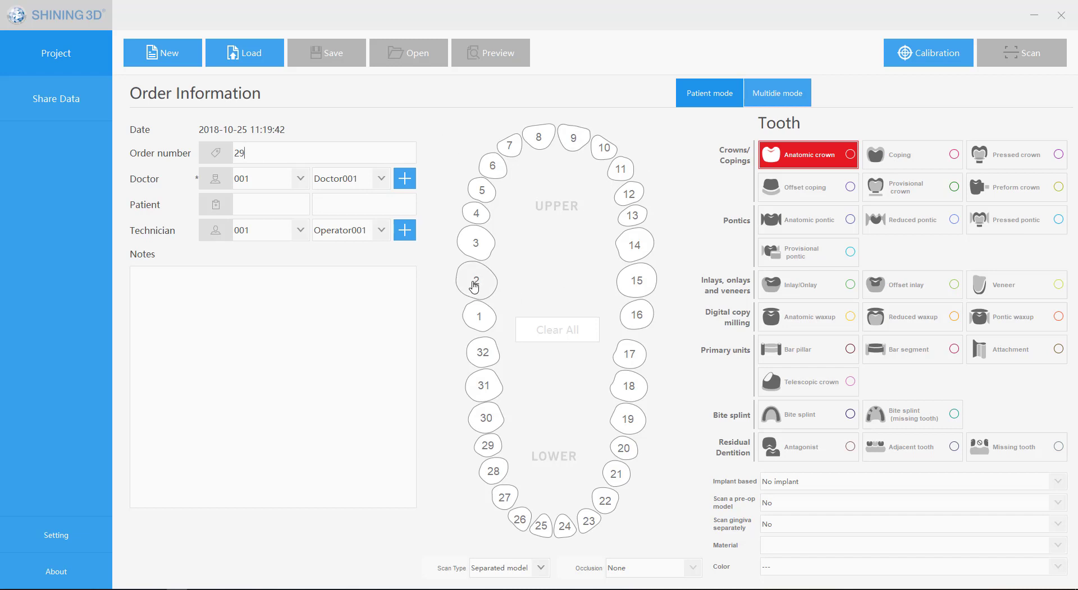
click(481, 191)
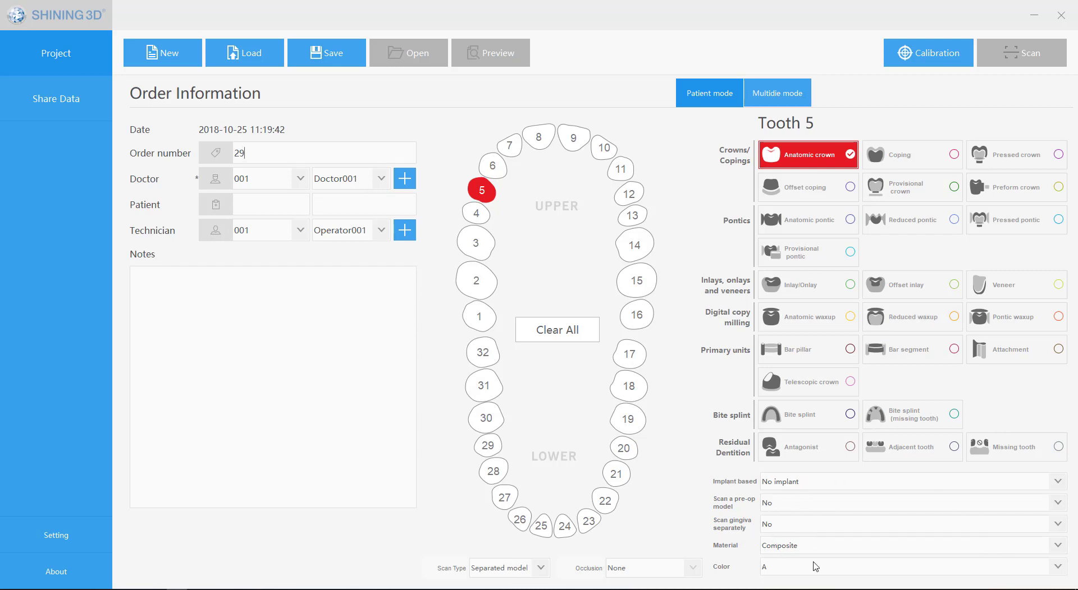
click(540, 570)
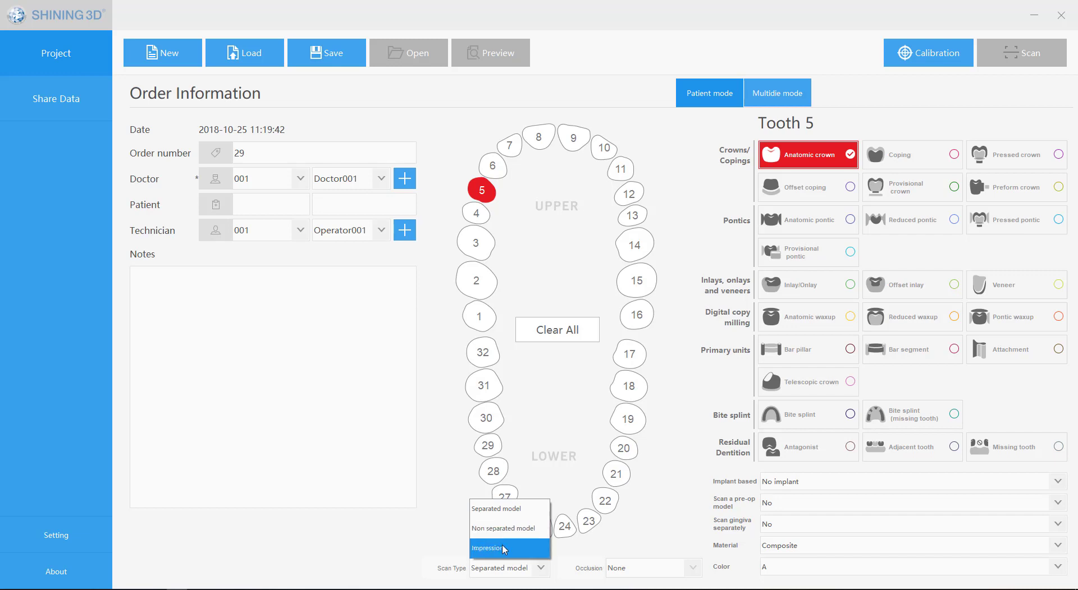
click(564, 243)
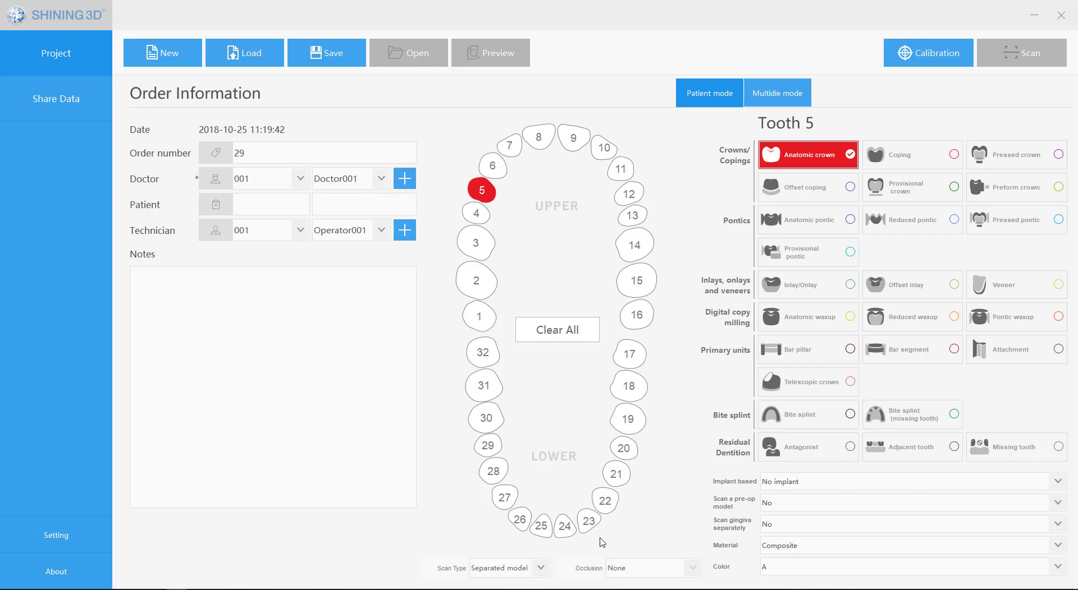
click(314, 54)
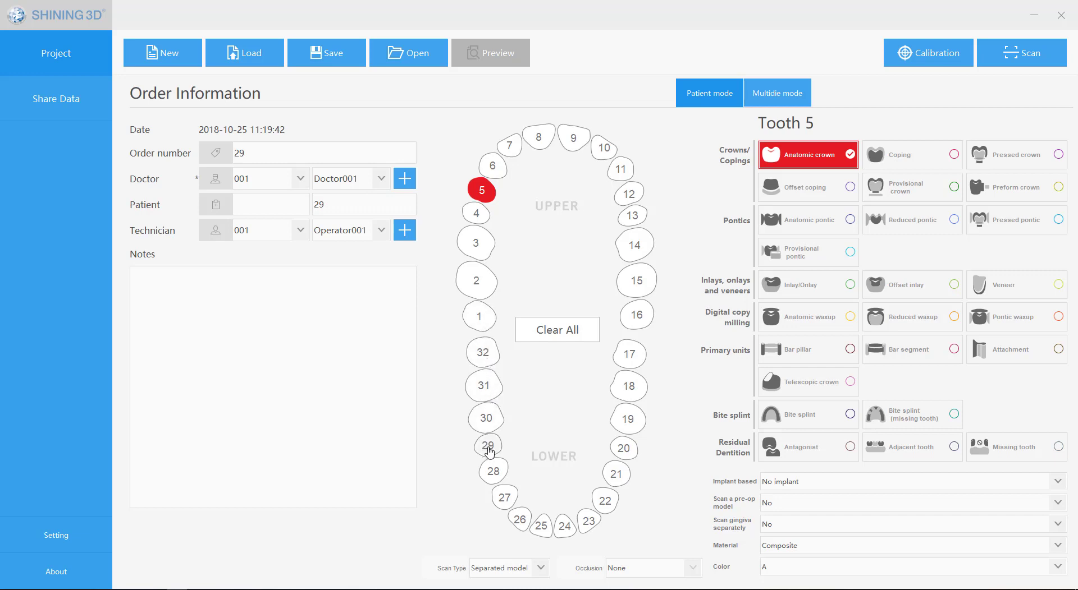
Step: Add tooth 28 to the order as an antagonist
click(493, 471)
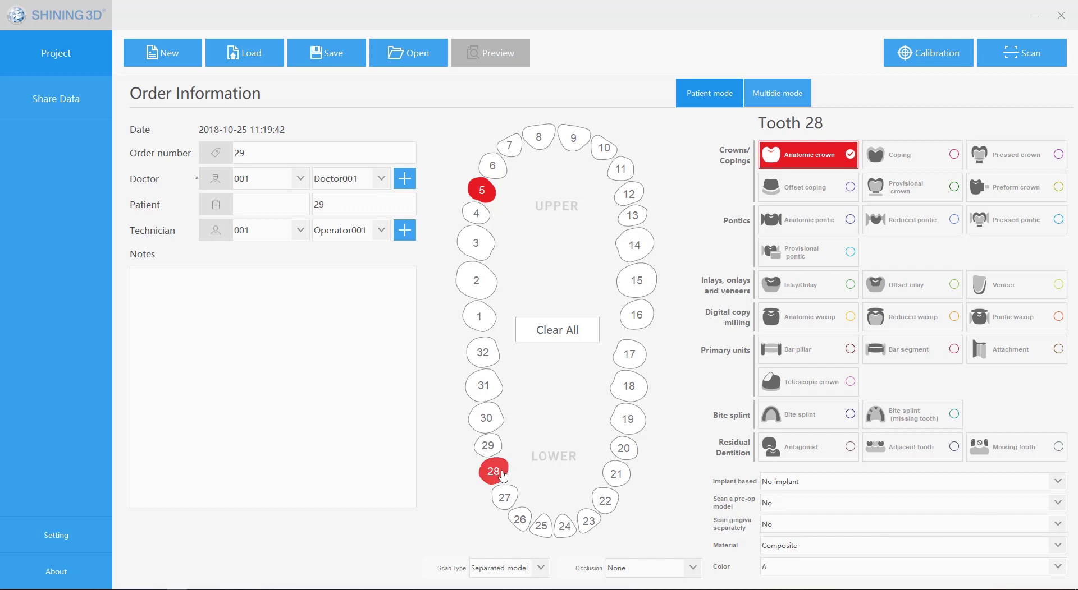
click(808, 449)
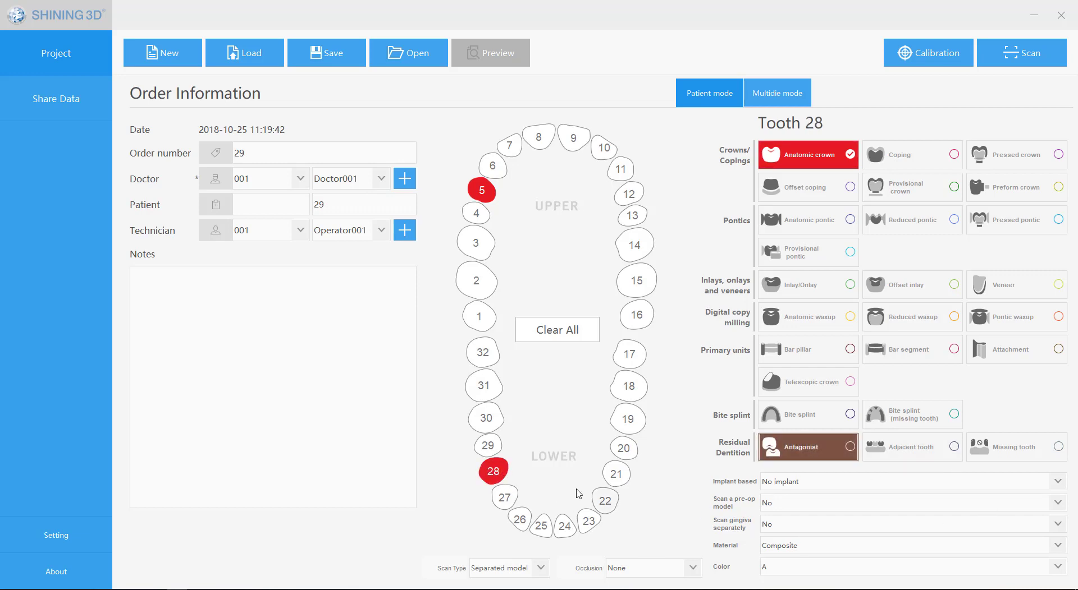
click(493, 473)
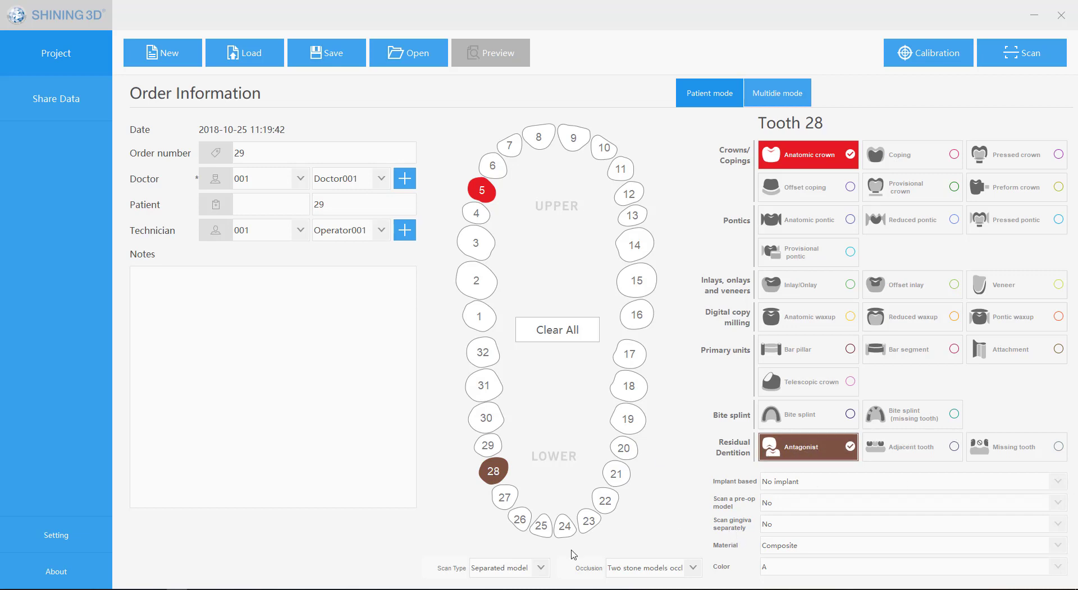
Step: Set the scan type to Non separated model with Two stone models occlusion
click(541, 568)
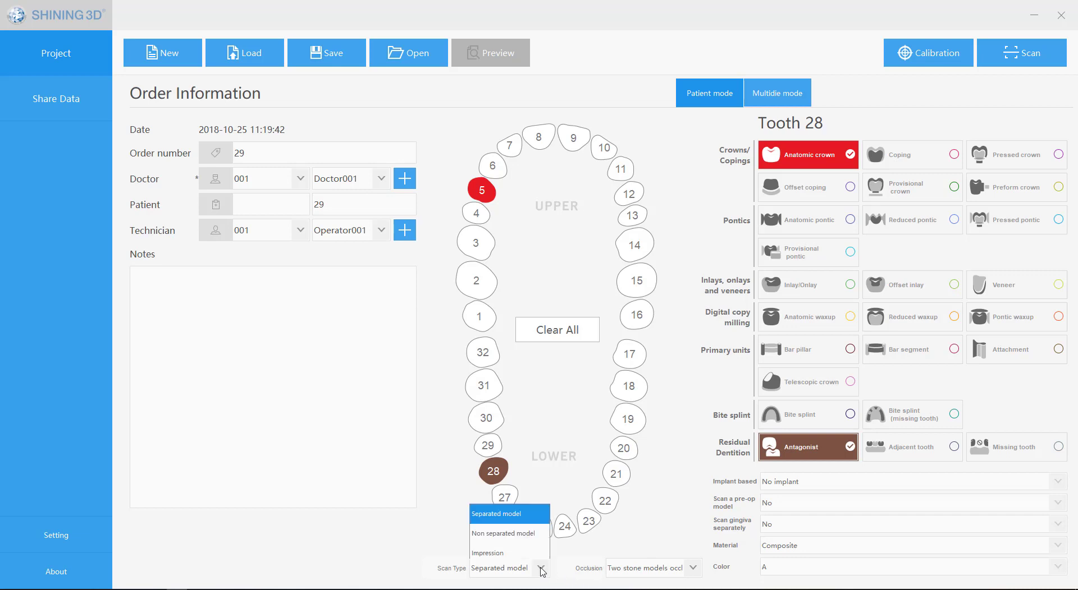
click(515, 539)
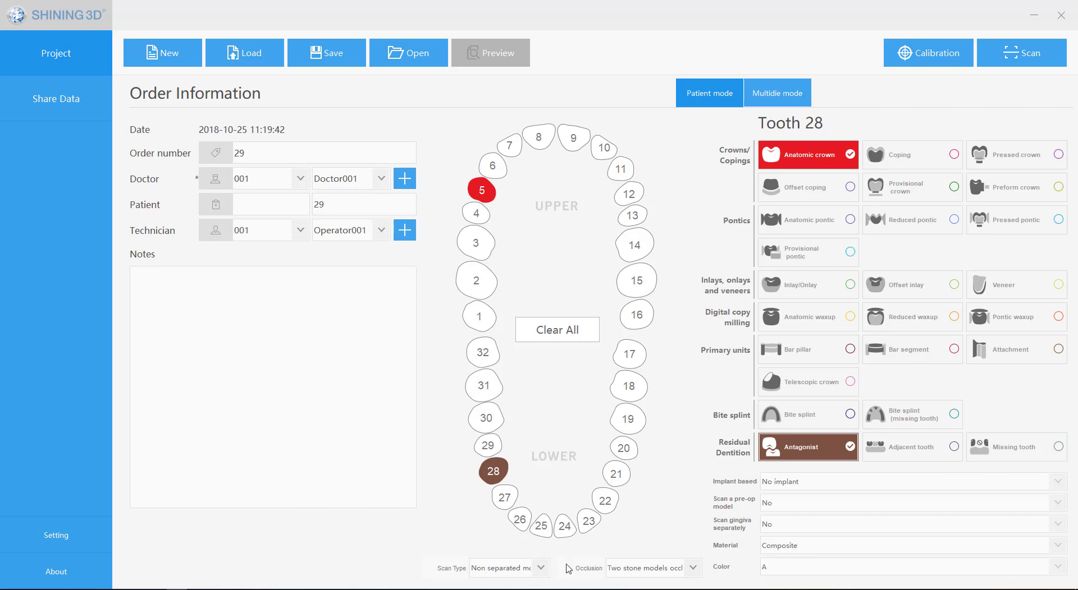
click(696, 570)
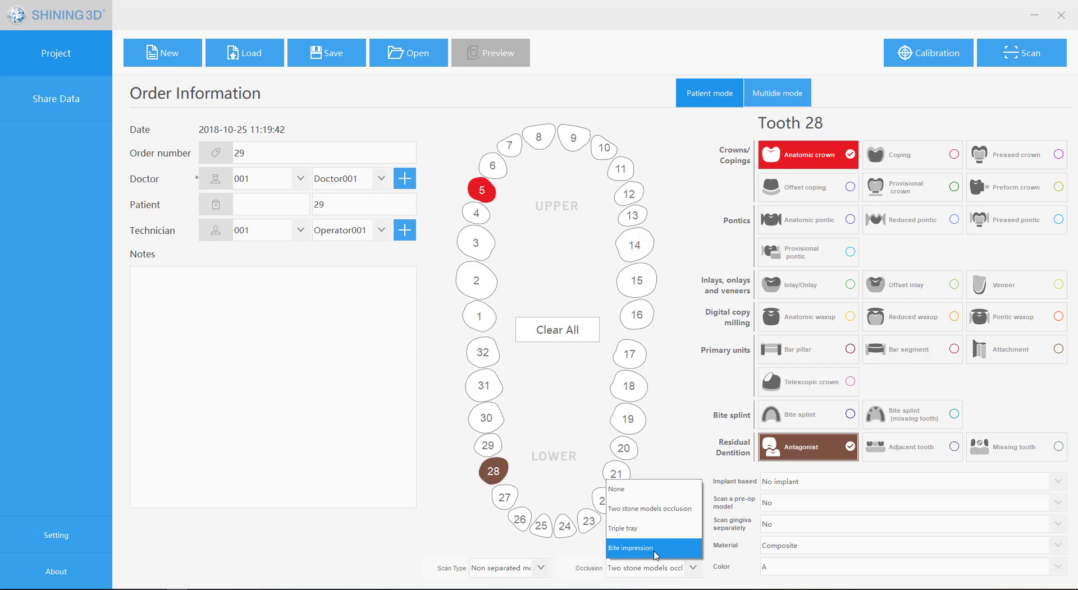
click(689, 510)
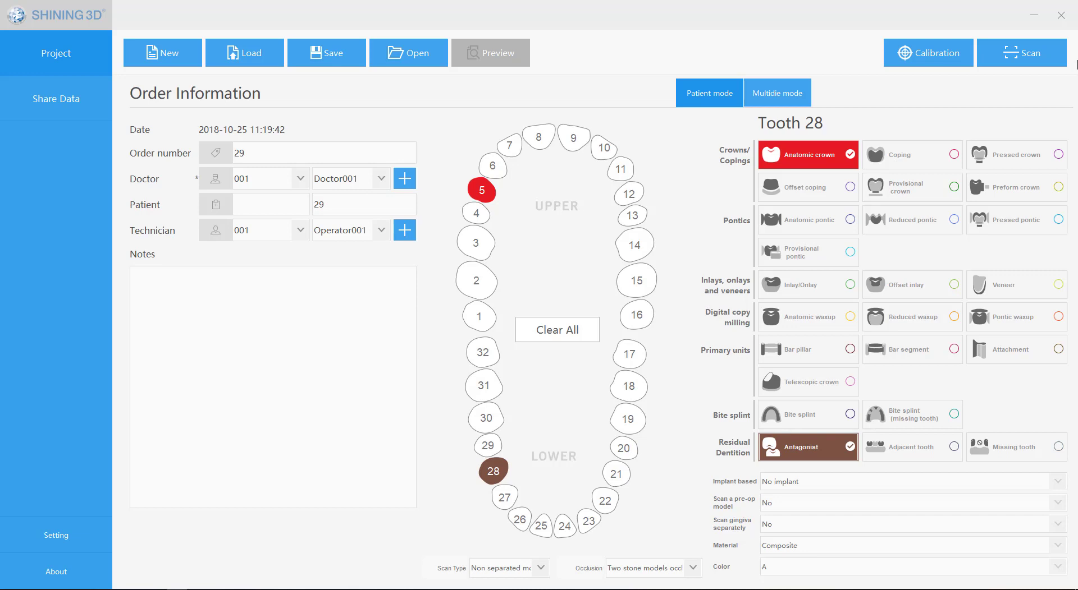
Step: Set the scan type to Impression and the occlusion to Triple tray
click(540, 568)
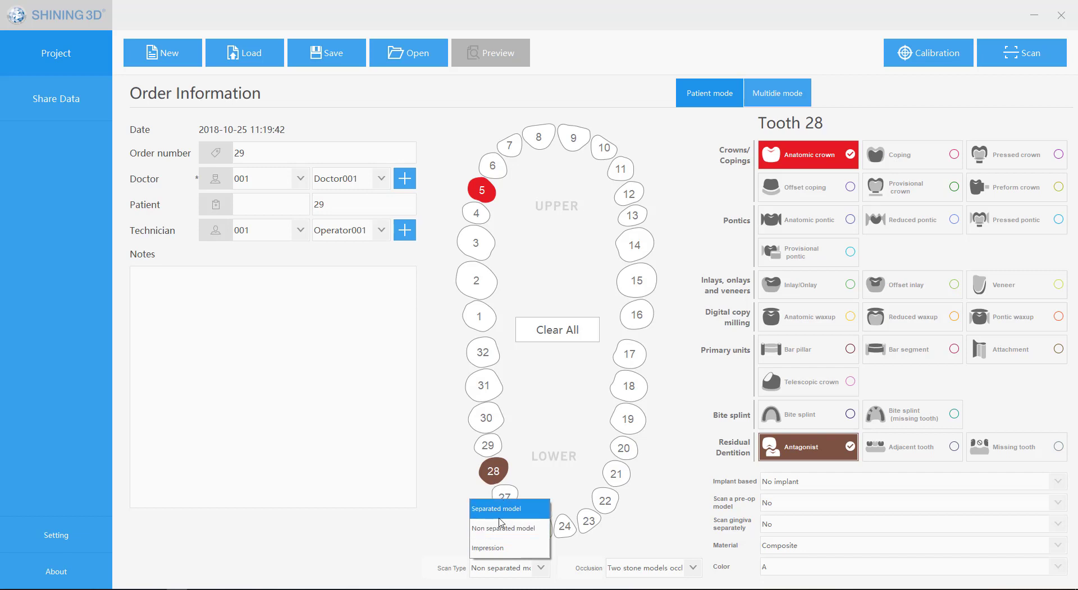
click(490, 552)
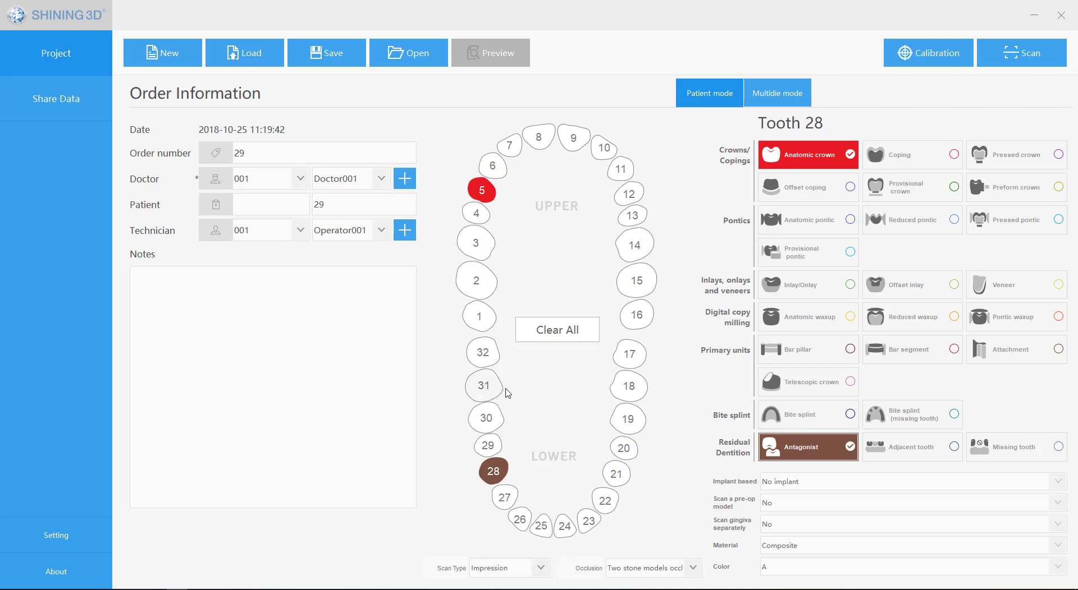
click(692, 569)
click(646, 530)
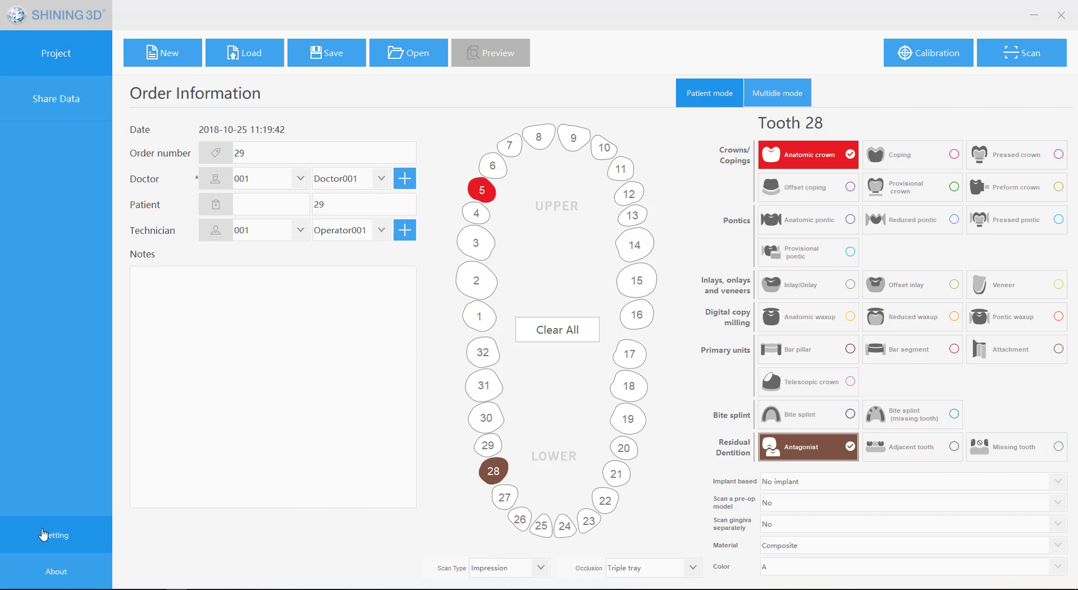
Step: Change the device type to Clinic, apply it and restart the order application
click(71, 540)
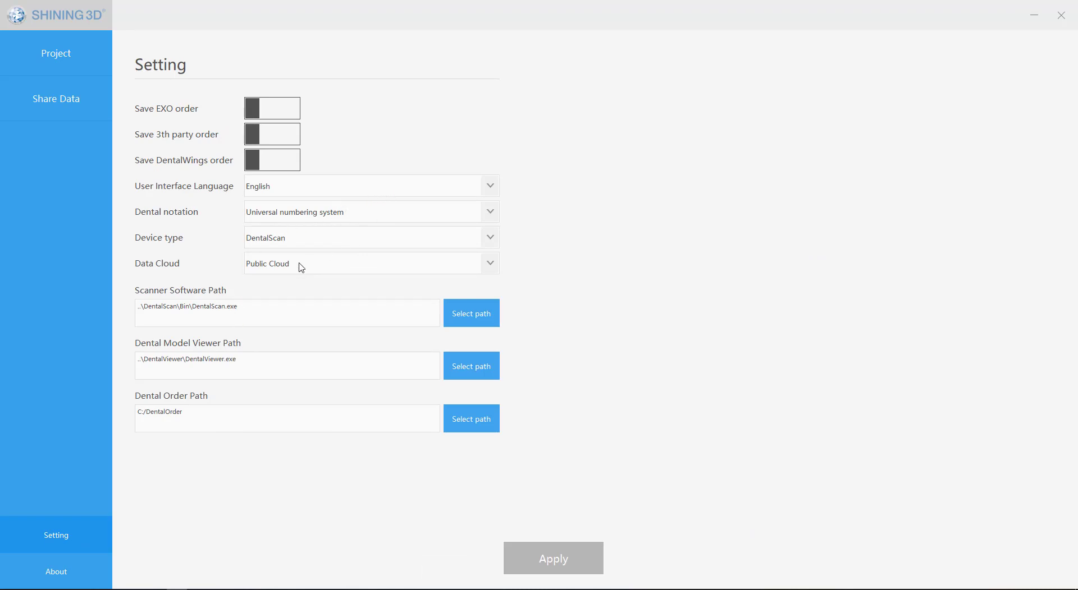
click(311, 238)
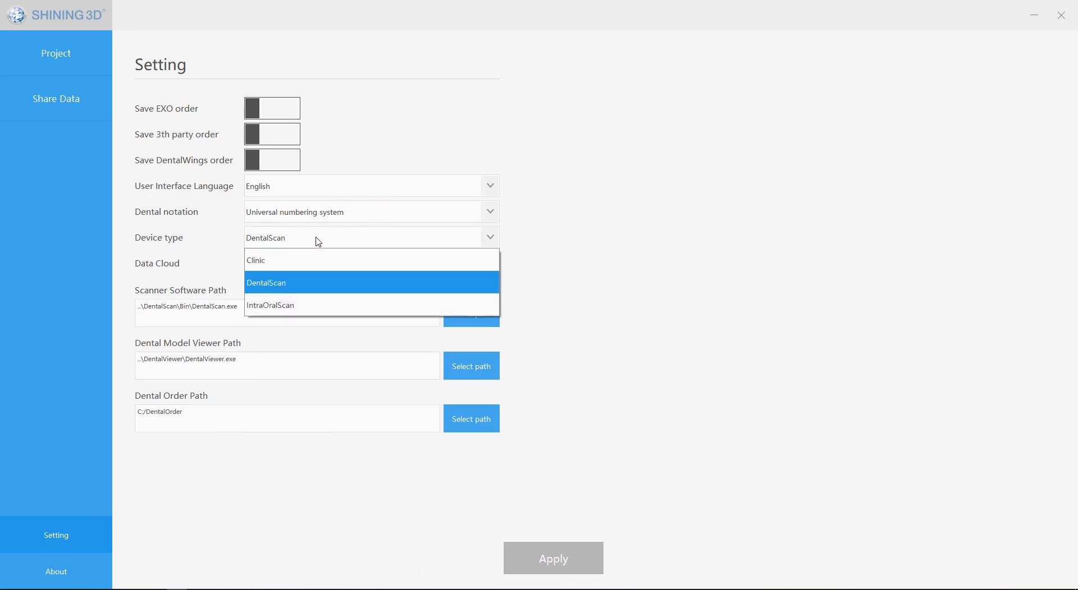
click(283, 264)
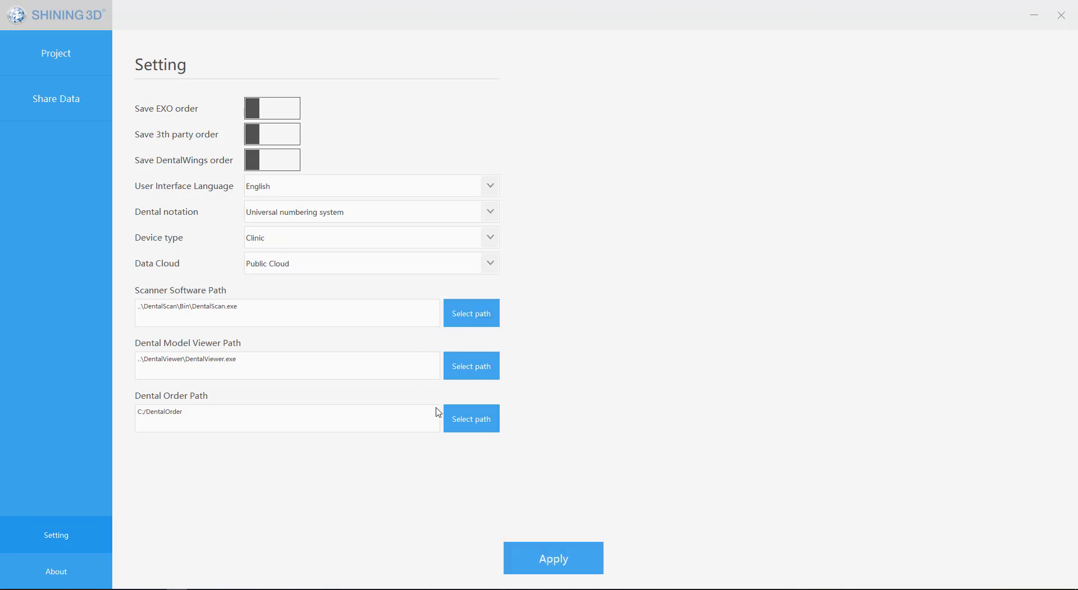
click(589, 552)
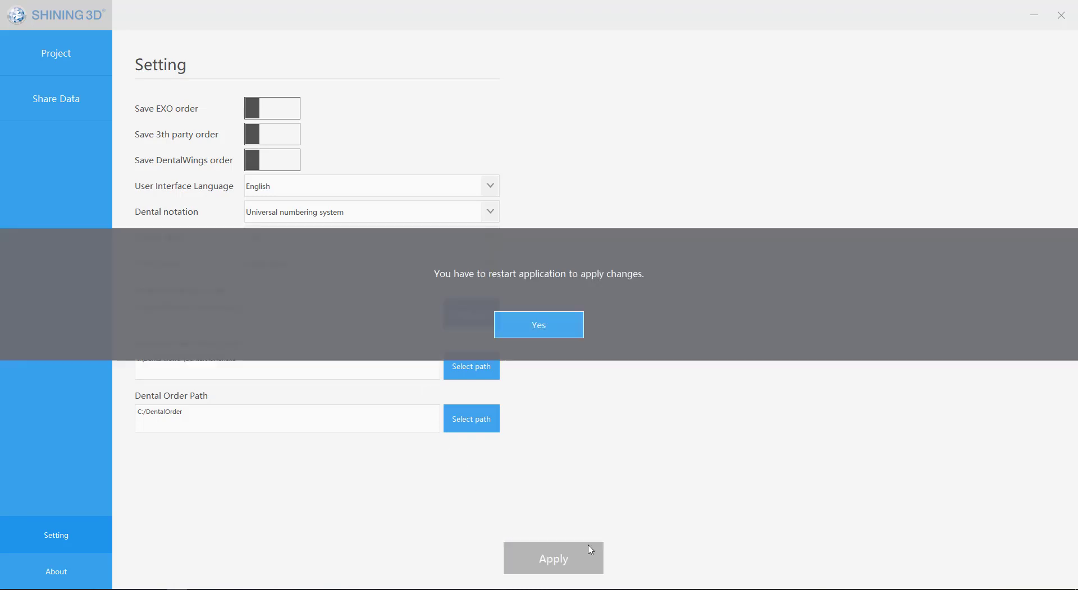
click(520, 320)
click(21, 540)
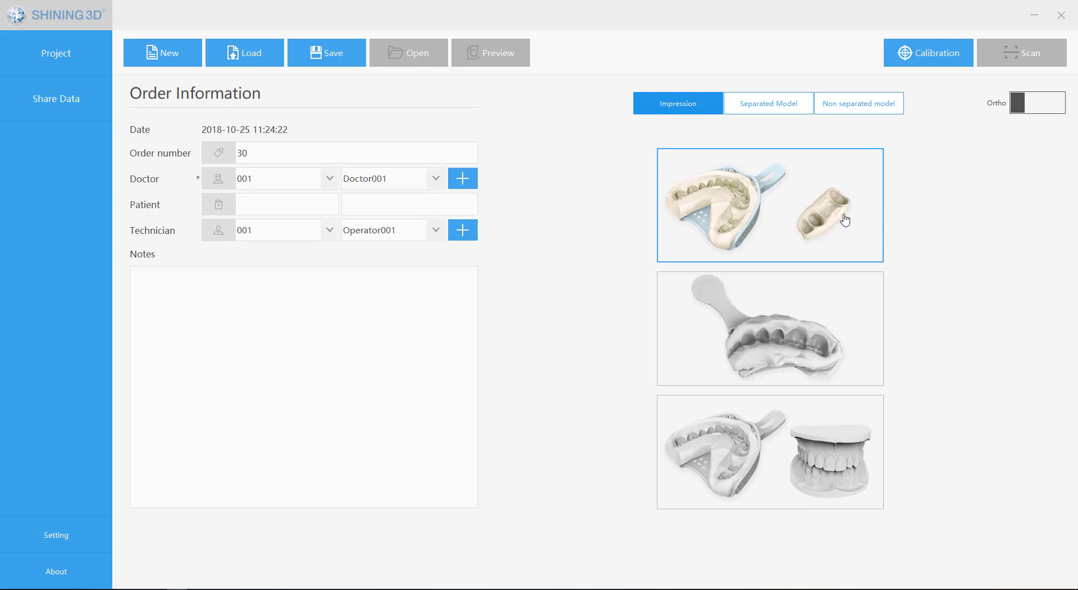
Step: For a Separated Model order, assign a crown to tooth 3 and an antagonist to tooth 30
click(791, 111)
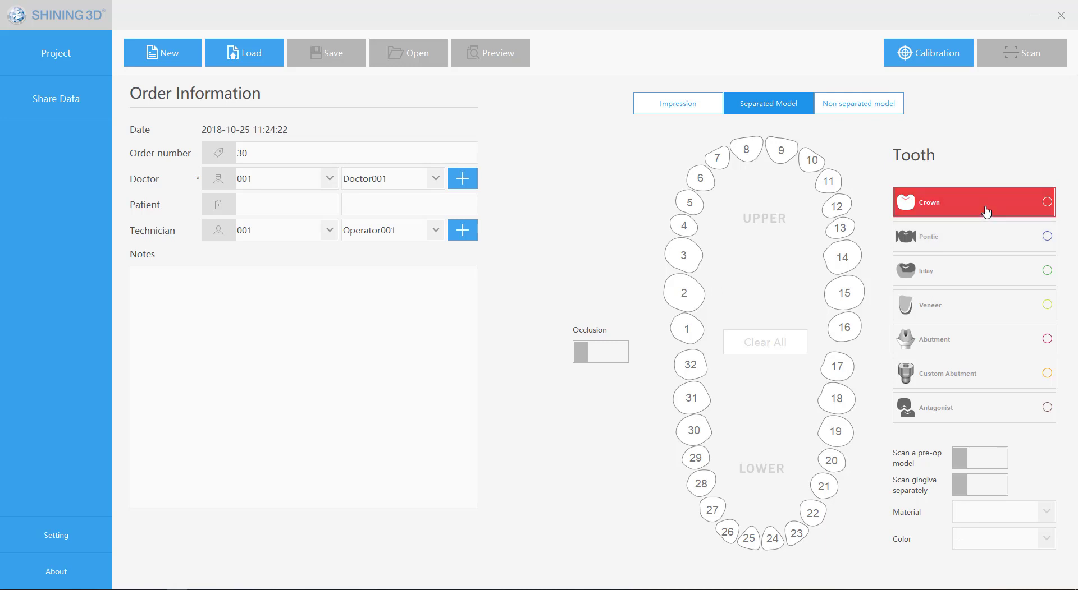
click(684, 257)
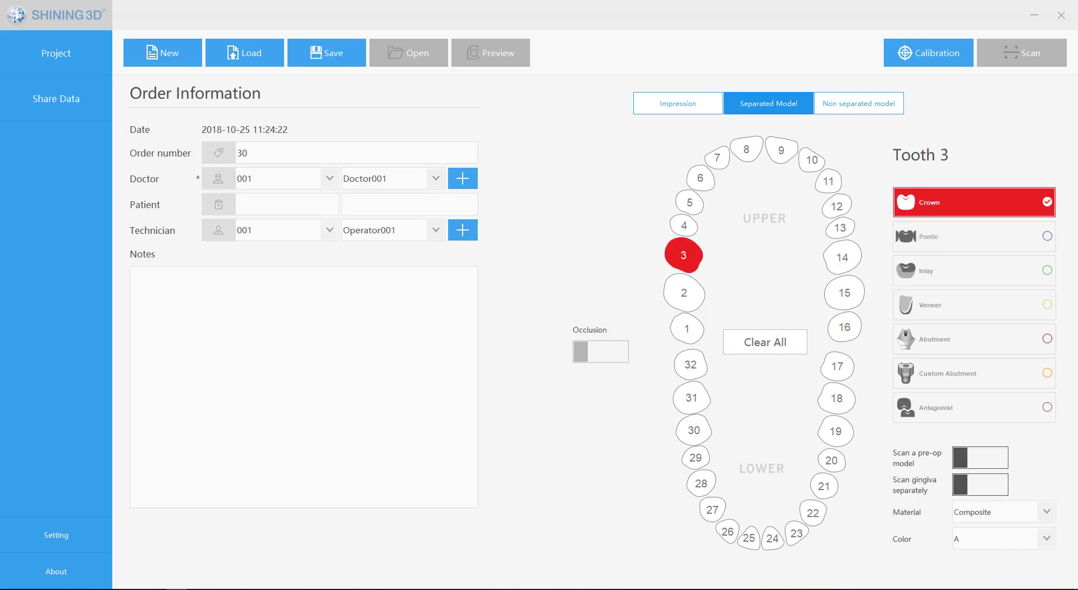
click(921, 409)
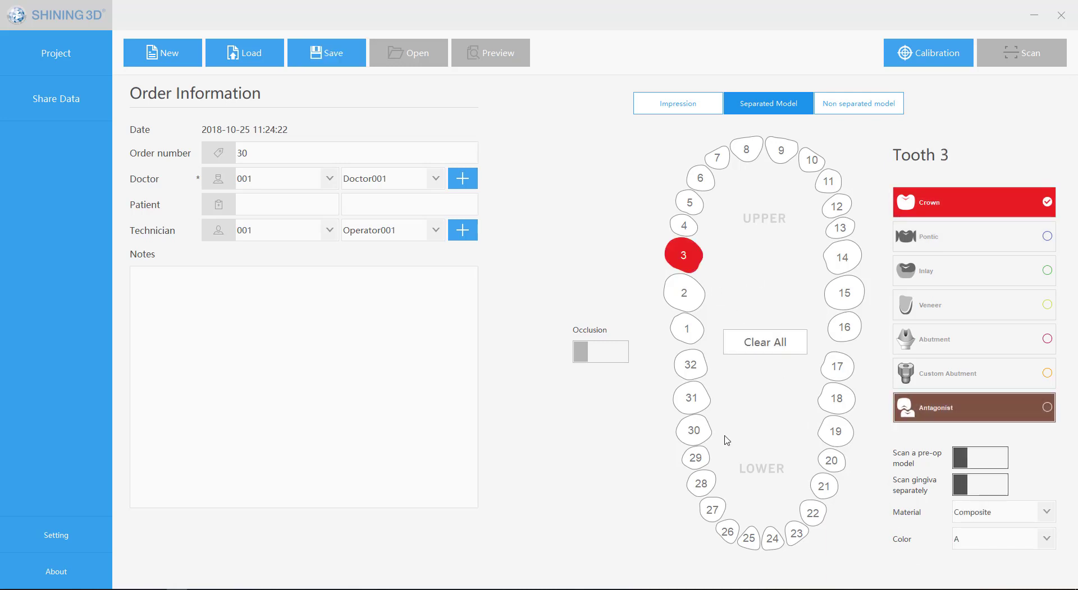
click(700, 438)
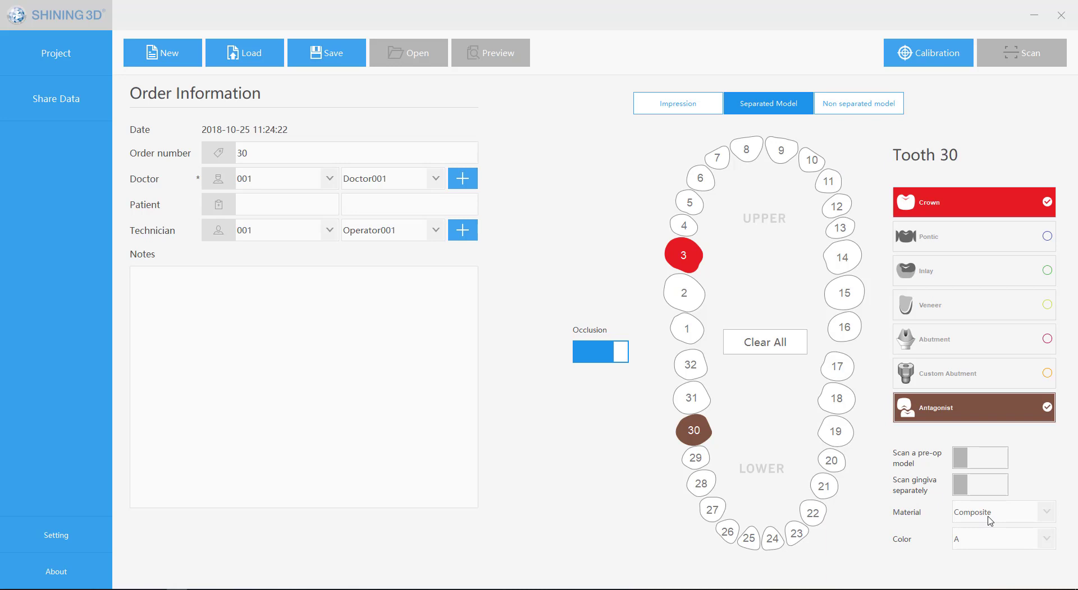
Step: Set up the order as a Non separated model with both jaws and Ortho enabled, fill in the patient fields, and save it
click(850, 111)
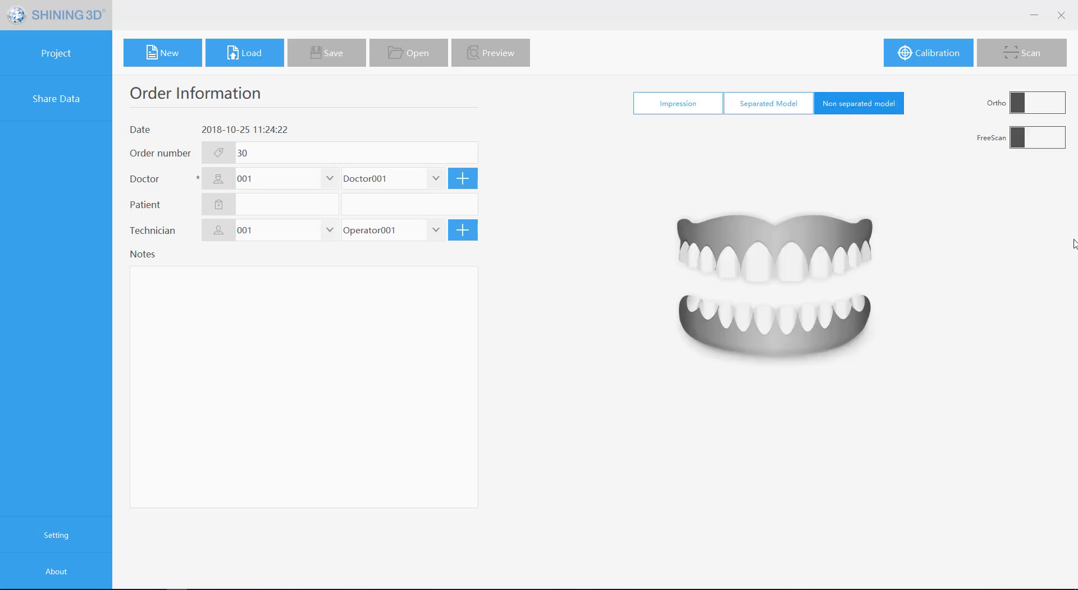
click(758, 266)
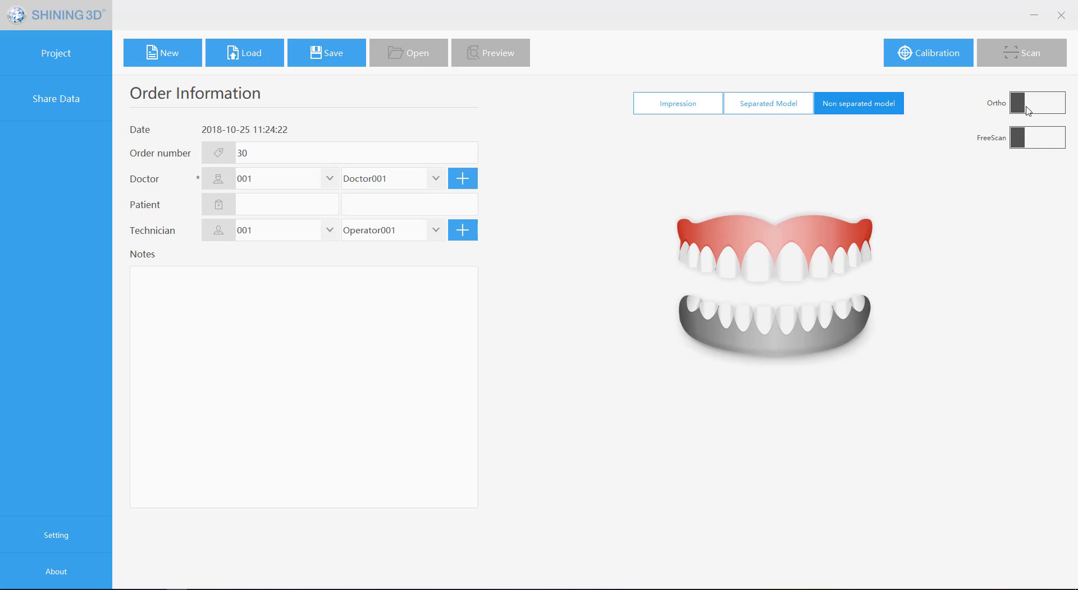
click(1055, 104)
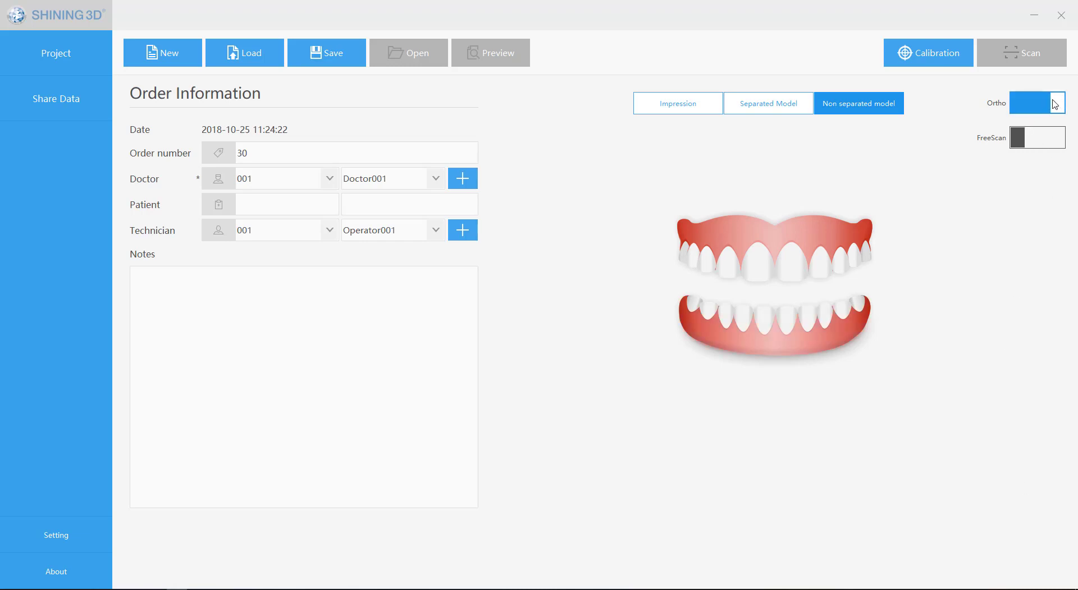
click(1055, 104)
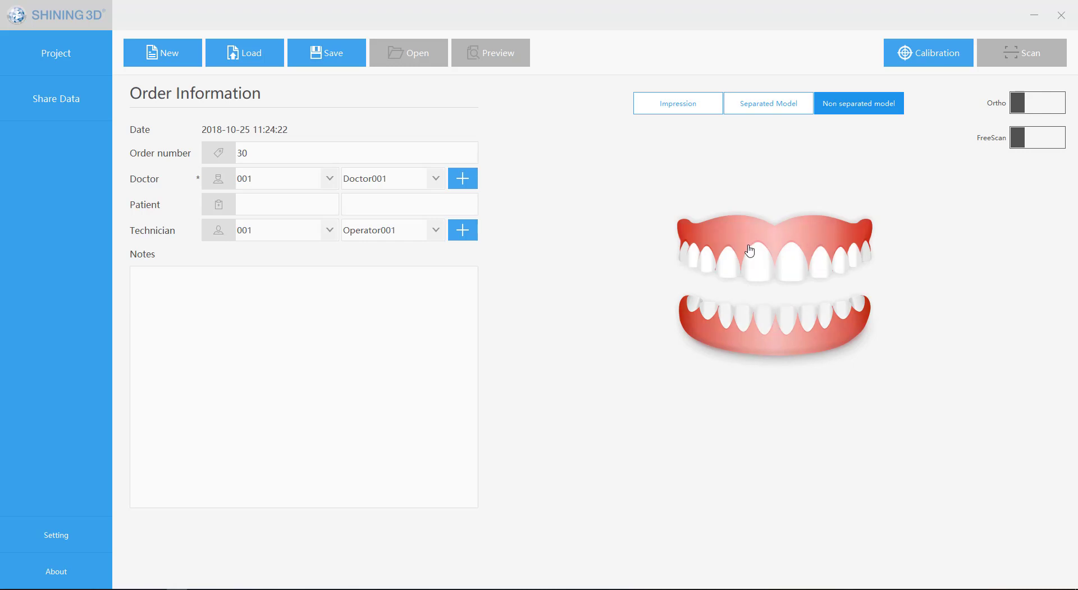
click(765, 340)
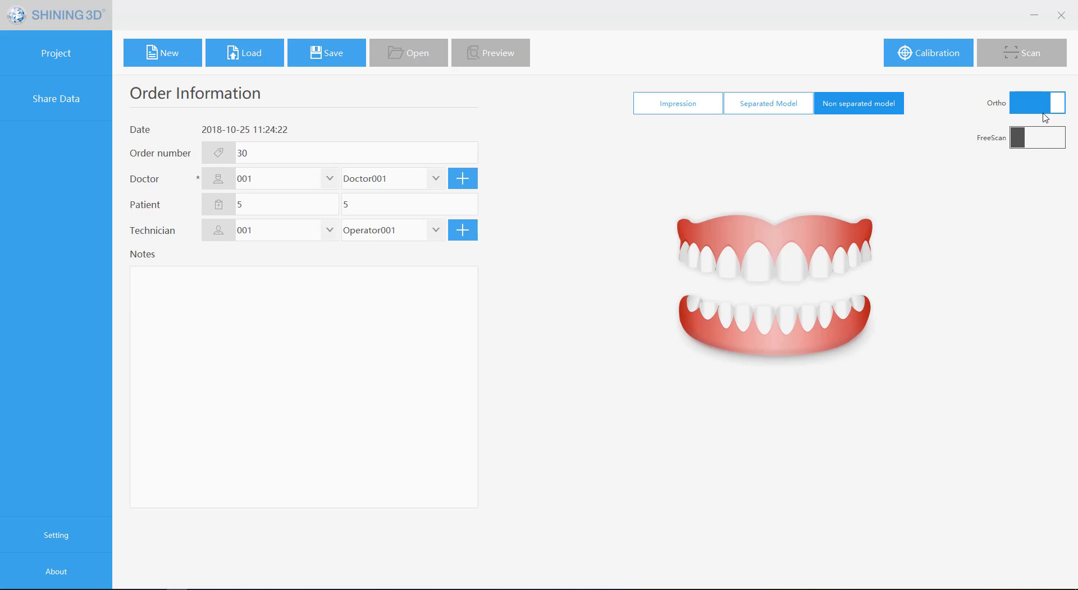
click(313, 53)
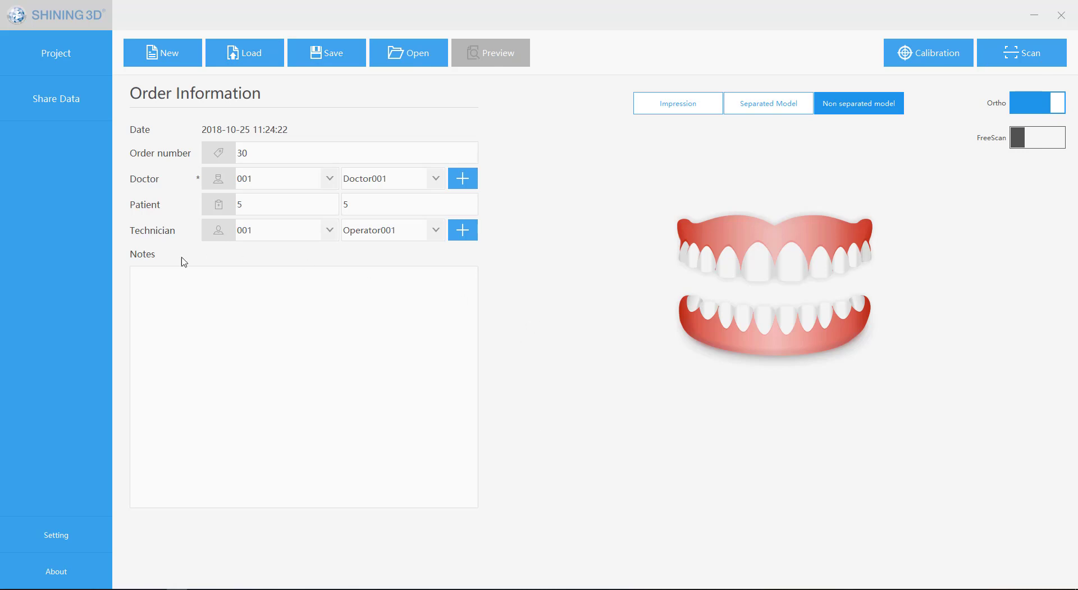
Step: Set the device type to DentalScan and apply the setting
click(46, 547)
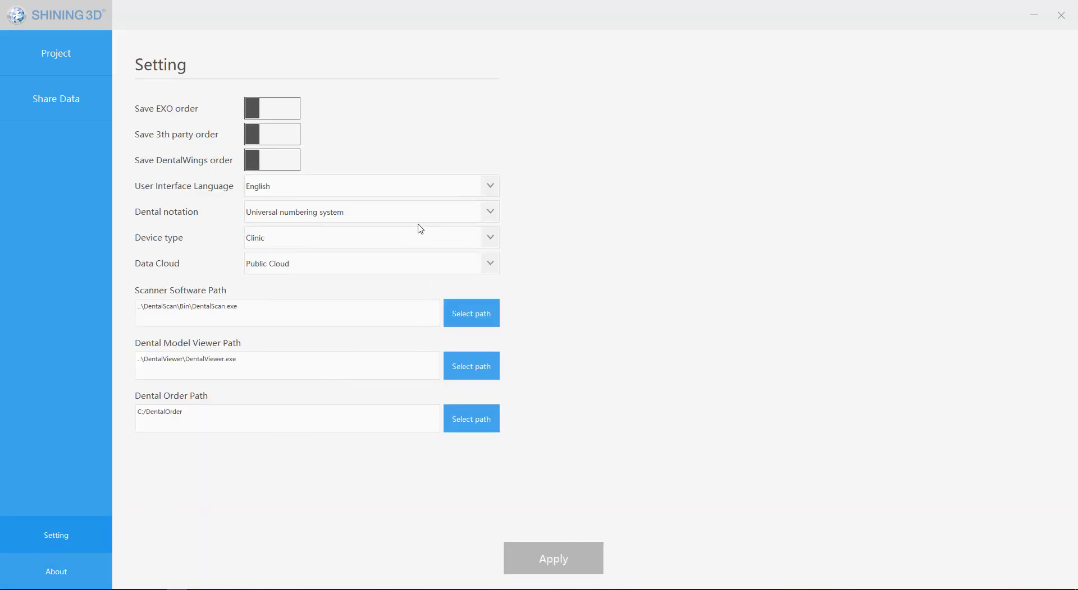
click(435, 191)
click(729, 169)
click(386, 242)
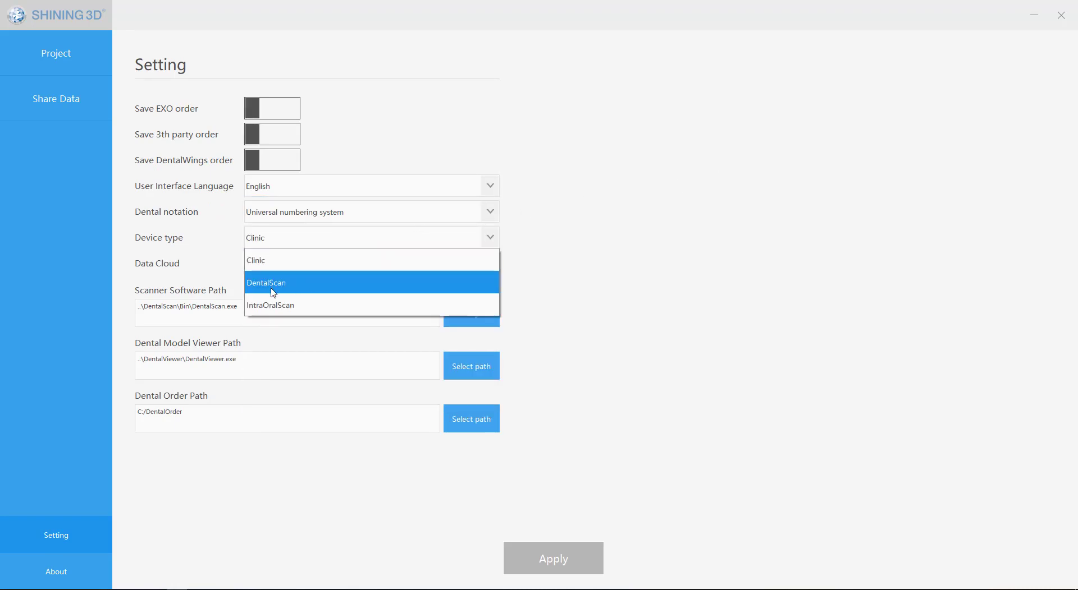
click(277, 281)
click(527, 570)
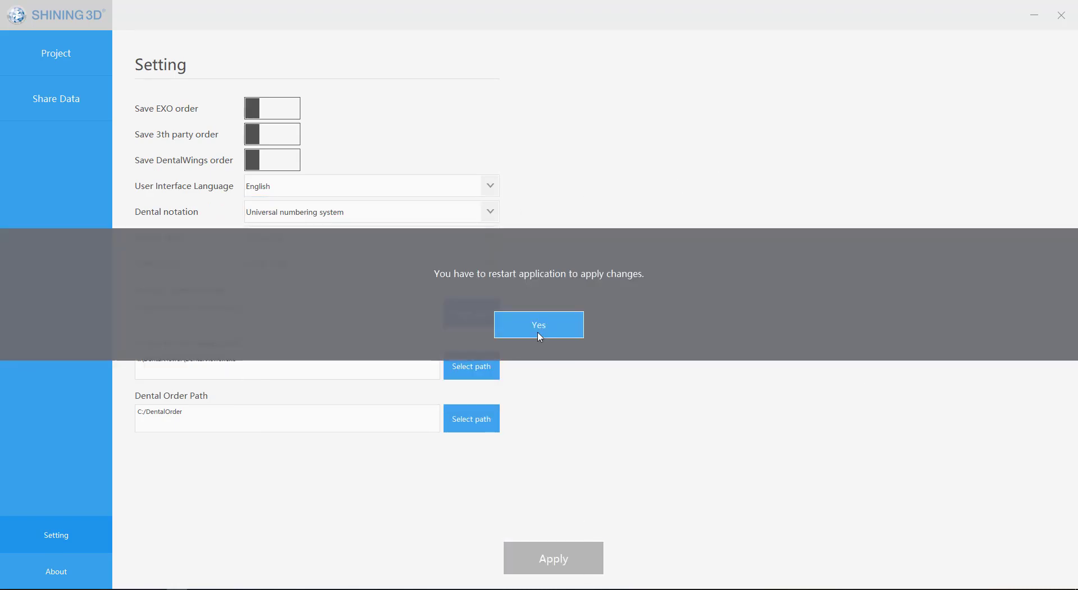